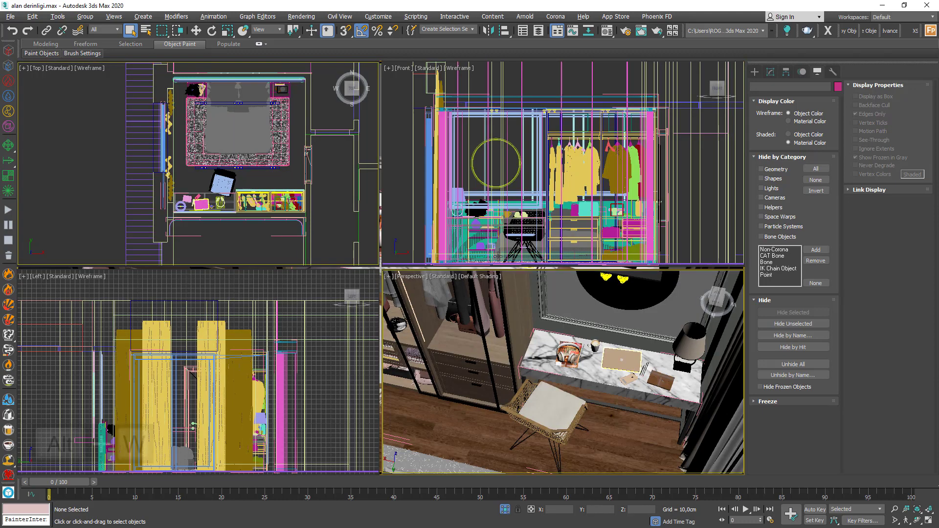
Step: Place a targeted CoronaCam along the desk in the Top view, aimed past the headphones, with a target distance of about 139 cm
click(754, 72)
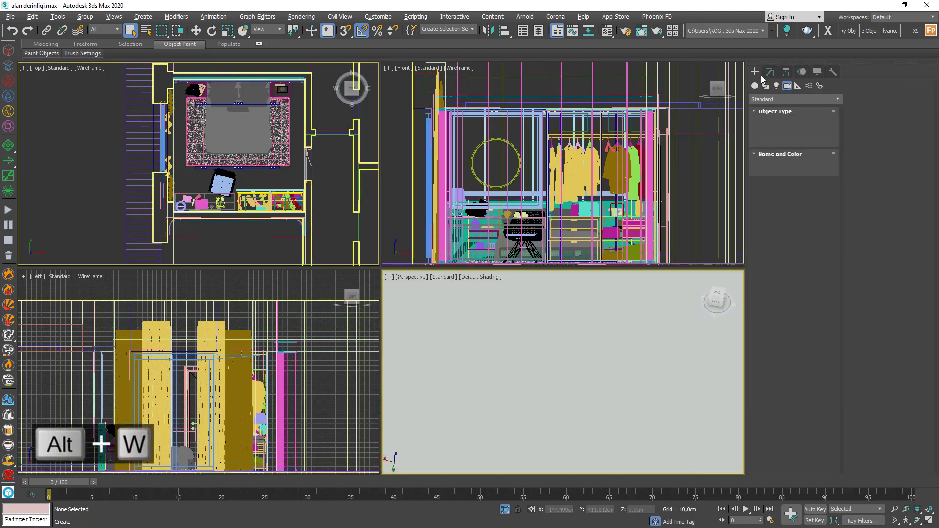
click(803, 142)
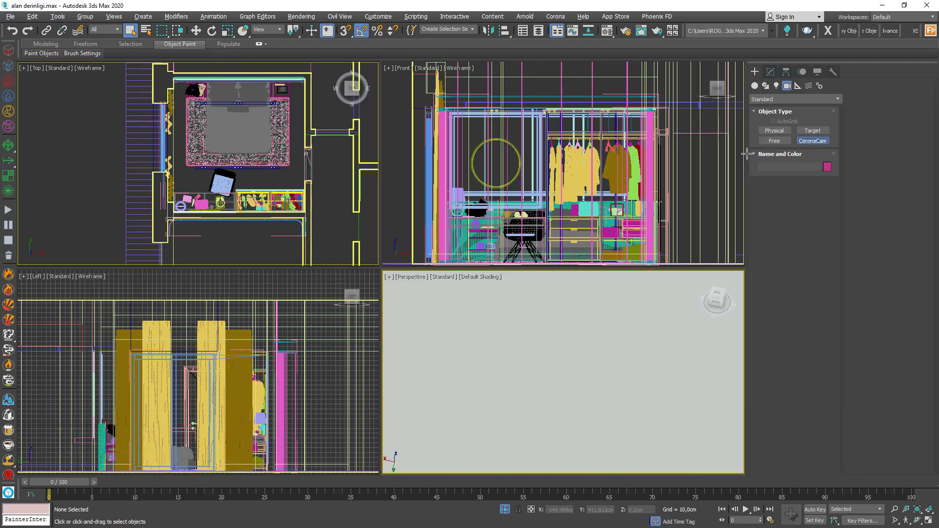
click(234, 168)
key(alt+w)
scroll(348, 338, up, 4)
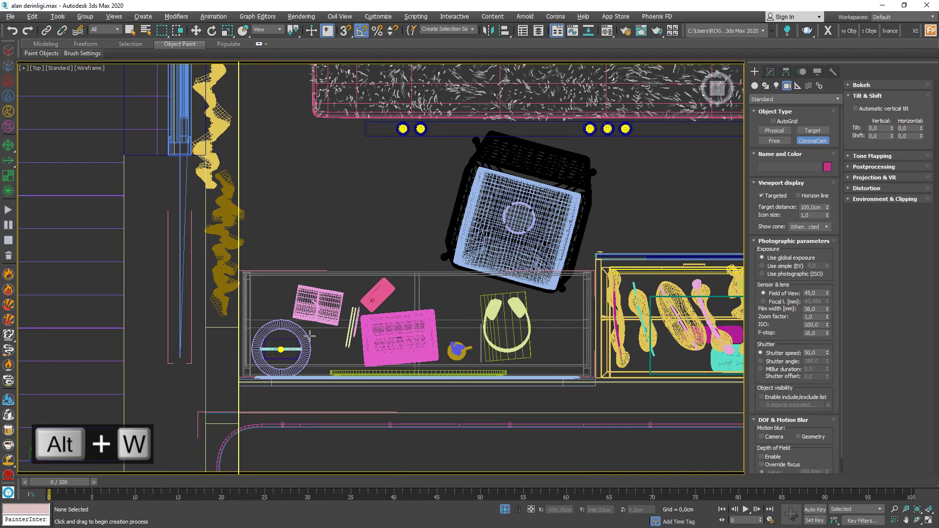
drag(253, 313, 558, 313)
Step: Show the new camera's view in the perspective viewport and raise the camera to just above the marble desktop
key(alt+w)
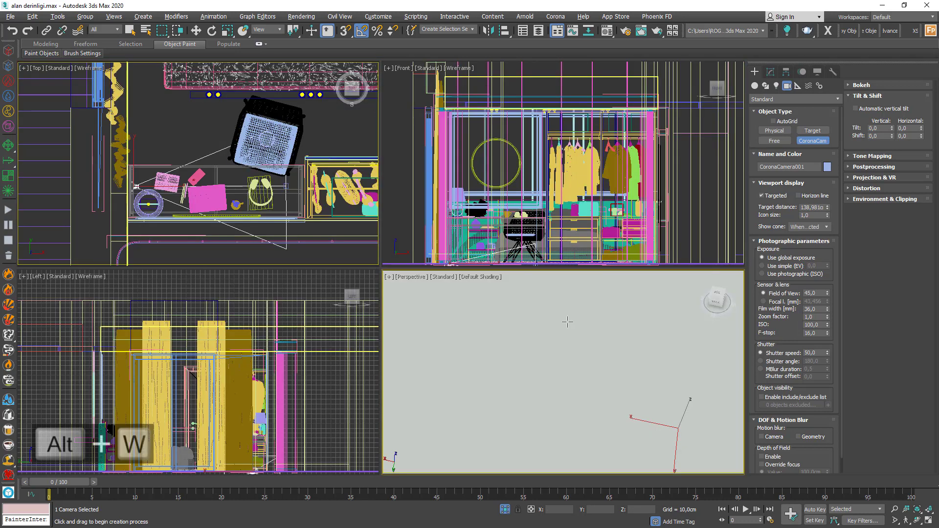
key(c)
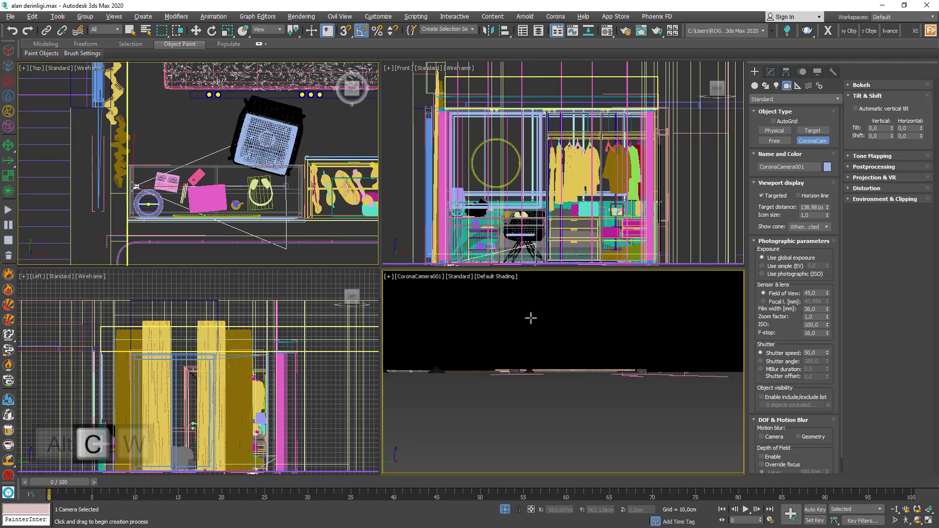
middle_drag(538, 313, 527, 391)
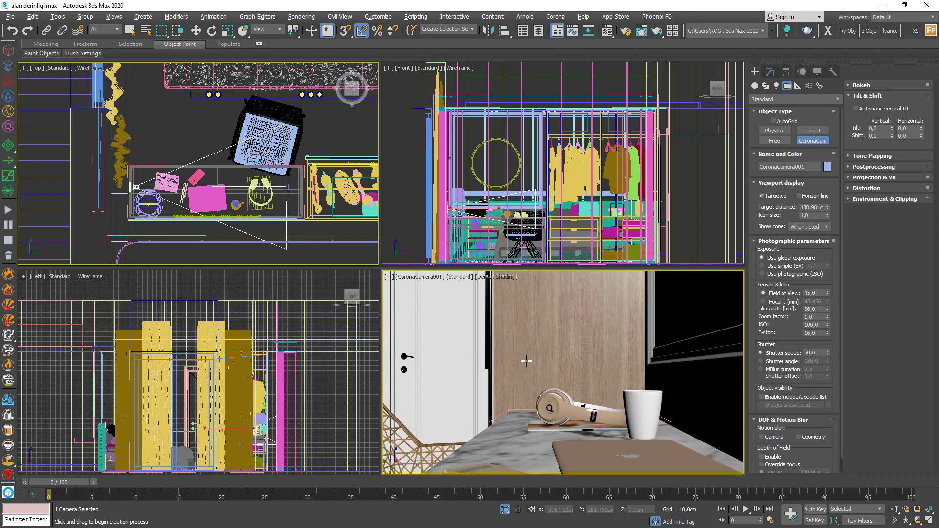
Step: Maximize the camera view, then orbit and pan the camera to see the headphones, mug and laptop at an angle from above
click(917, 521)
key(alt+w)
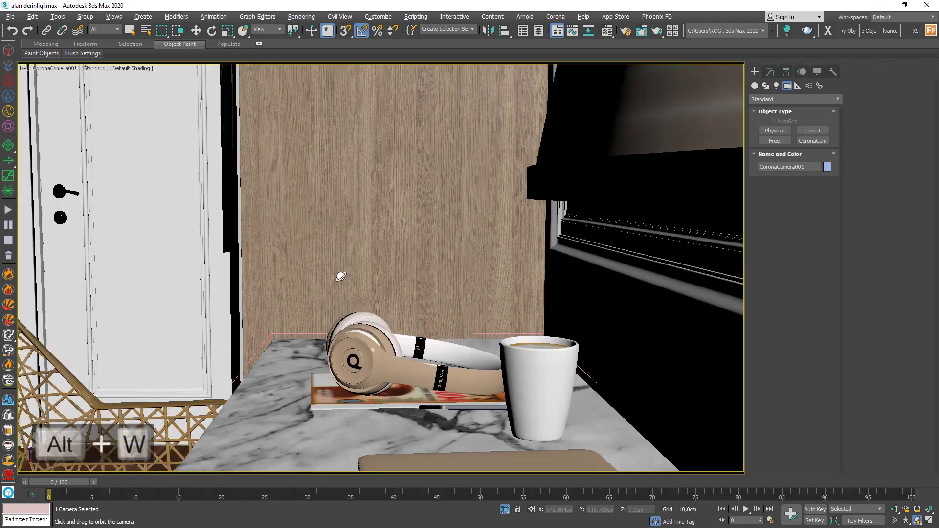
drag(341, 277, 352, 274)
middle_drag(355, 275, 326, 240)
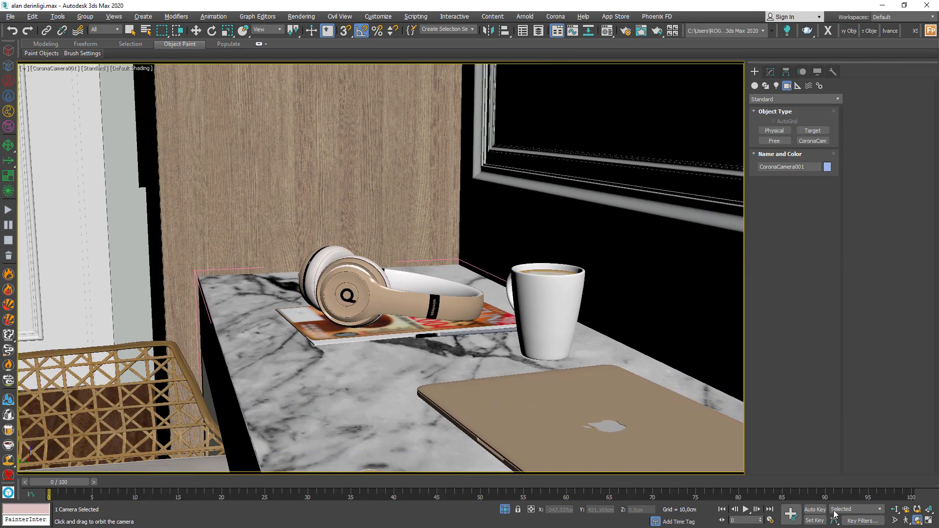
Step: Dolly and pan the camera back until the phone, pencils and part of the leather notebook are also in the frame
click(895, 510)
drag(372, 342, 409, 321)
click(918, 520)
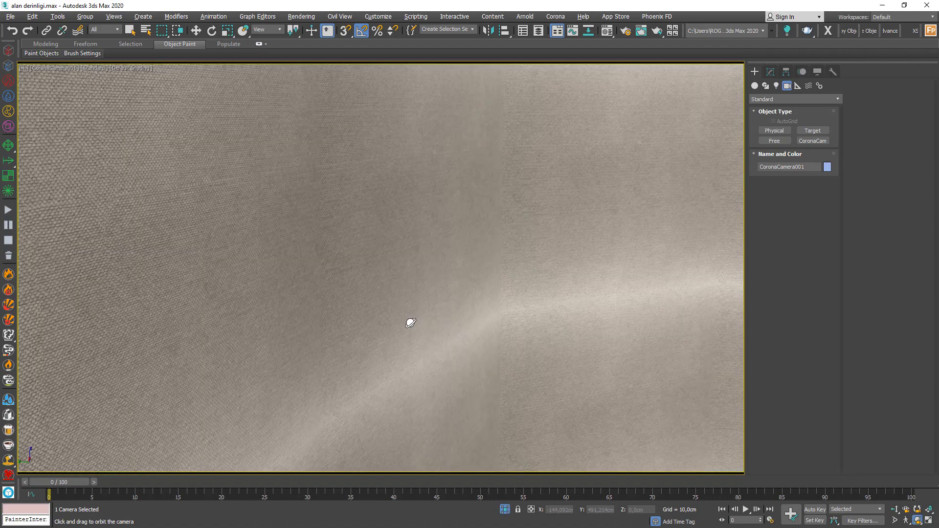
click(895, 510)
scroll(519, 388, down, 5)
scroll(519, 387, up, 3)
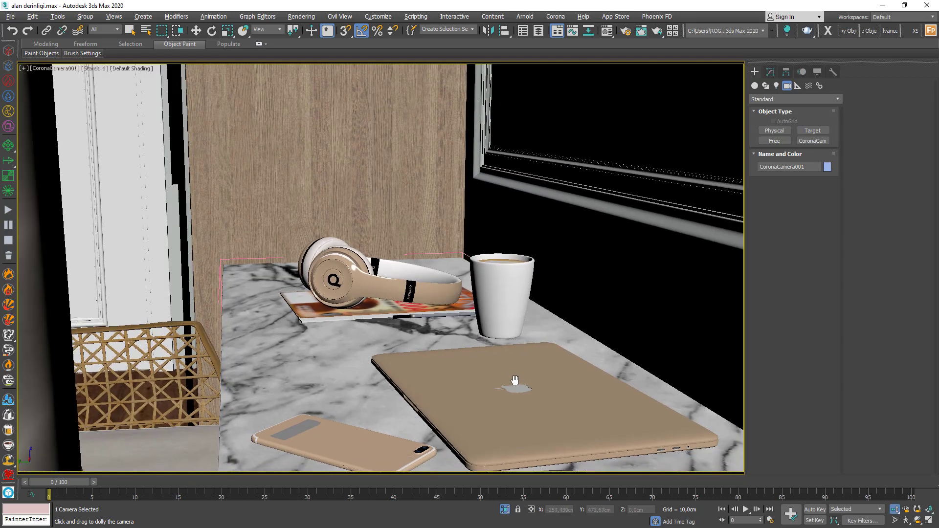
scroll(516, 384, up, 3)
middle_drag(514, 365, 514, 347)
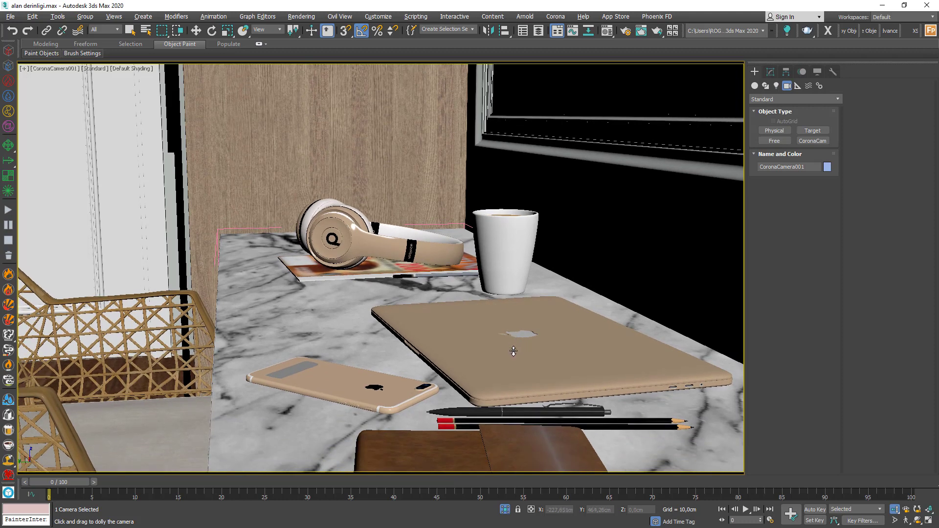
right_click(359, 278)
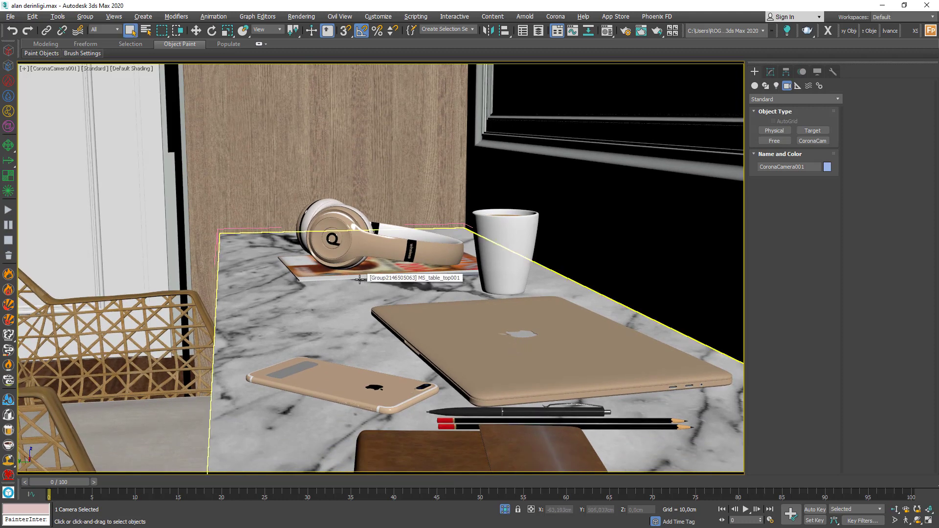
Step: Check the render output settings, open the camera's parameters, and render the camera view without depth of field
click(626, 31)
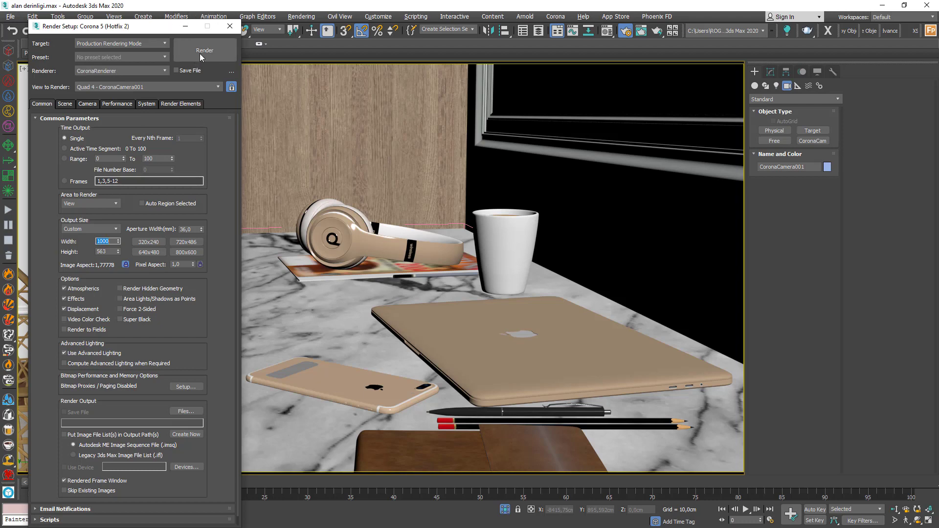
click(230, 26)
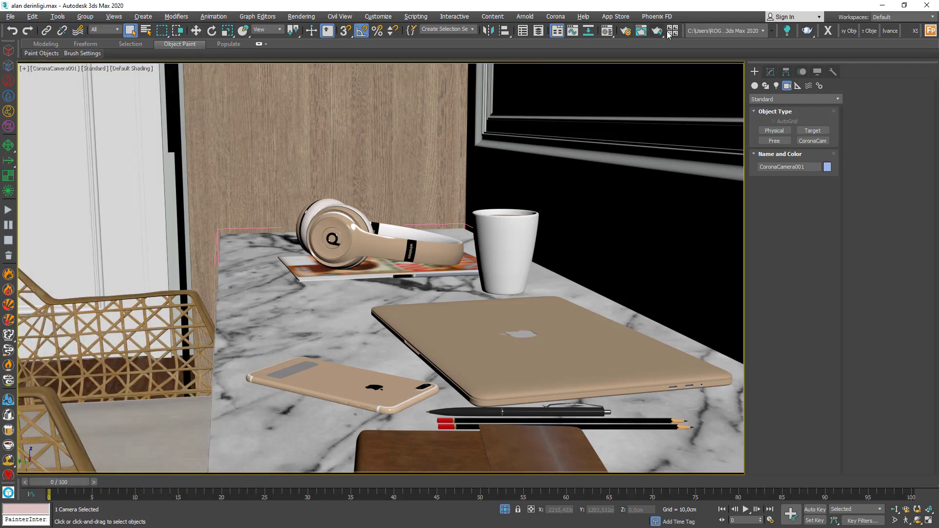
click(771, 72)
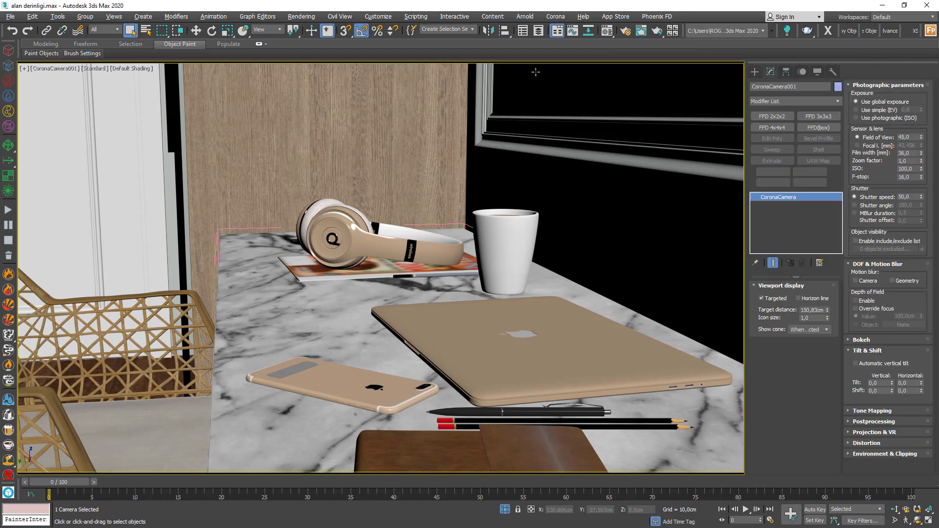
click(658, 32)
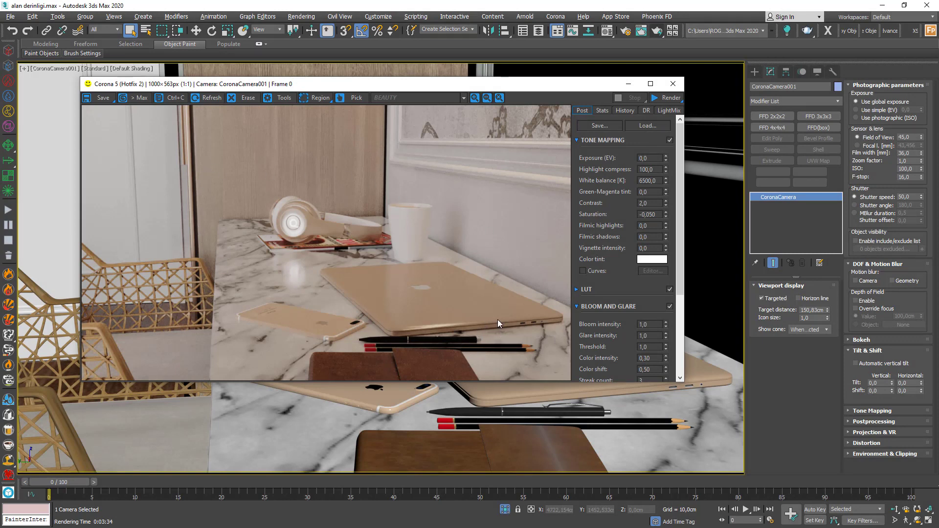
Step: Put away the rendered image and the error messages, and enable depth of field on the camera
click(673, 84)
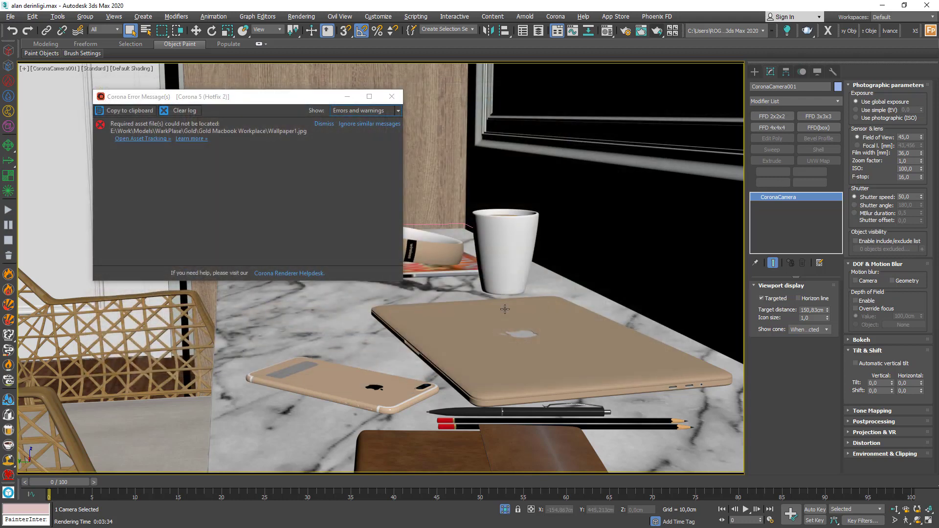
click(346, 96)
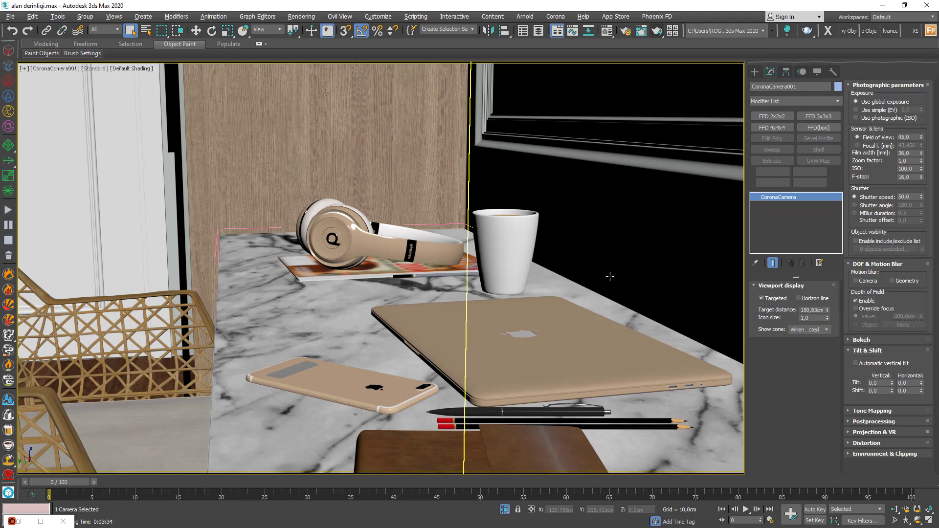
Step: Move the camera target in the Top view from beside the headphones onto the phone
key(alt+w)
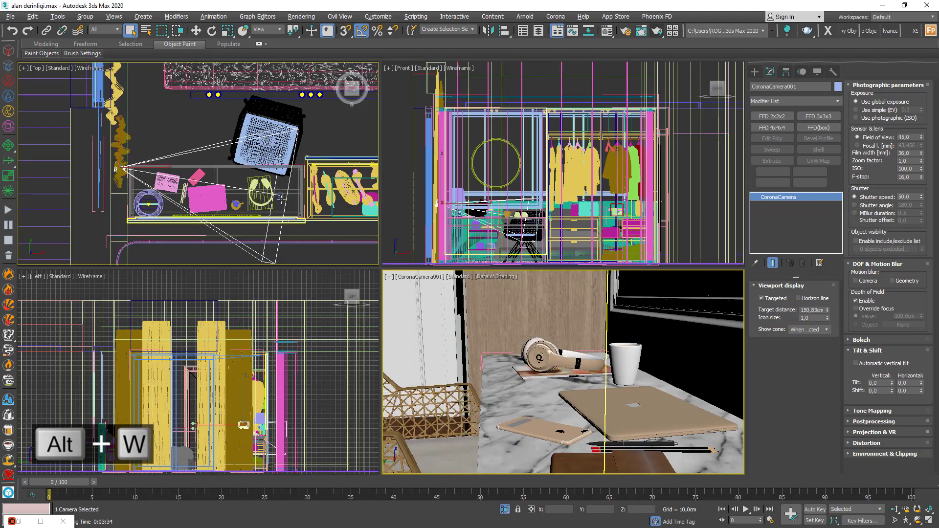
click(280, 196)
key(w)
scroll(279, 195, up, 3)
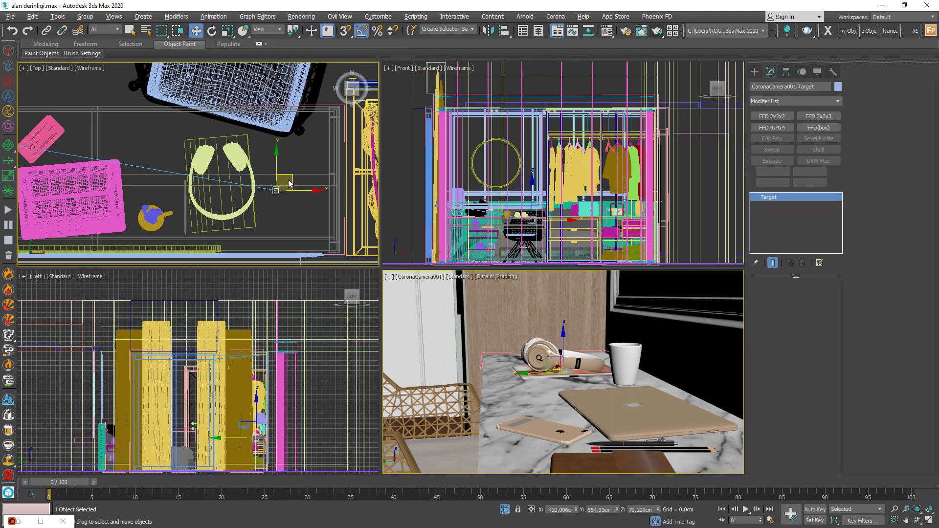
scroll(299, 173, down, 2)
drag(298, 172, 124, 143)
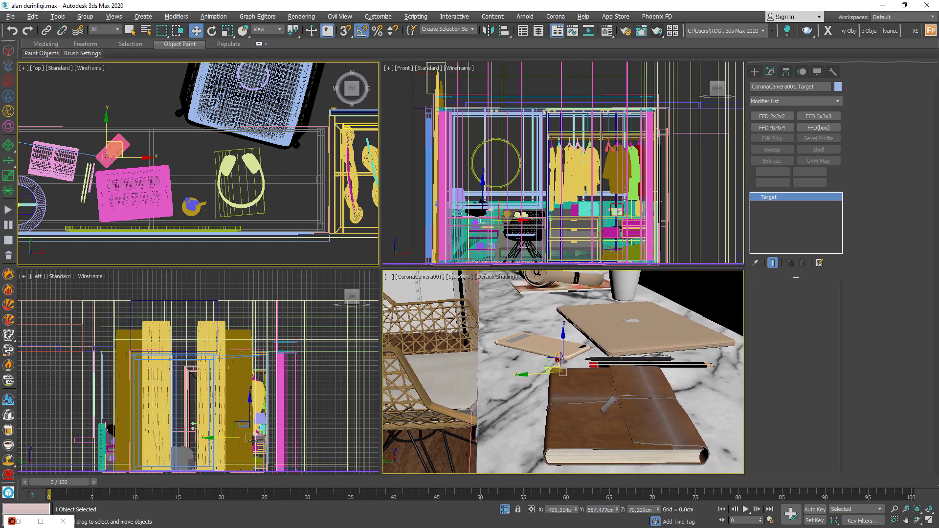
Step: Raise the camera target to the level of the objects on the desktop, at a Z height of about 74.15 cm
click(565, 353)
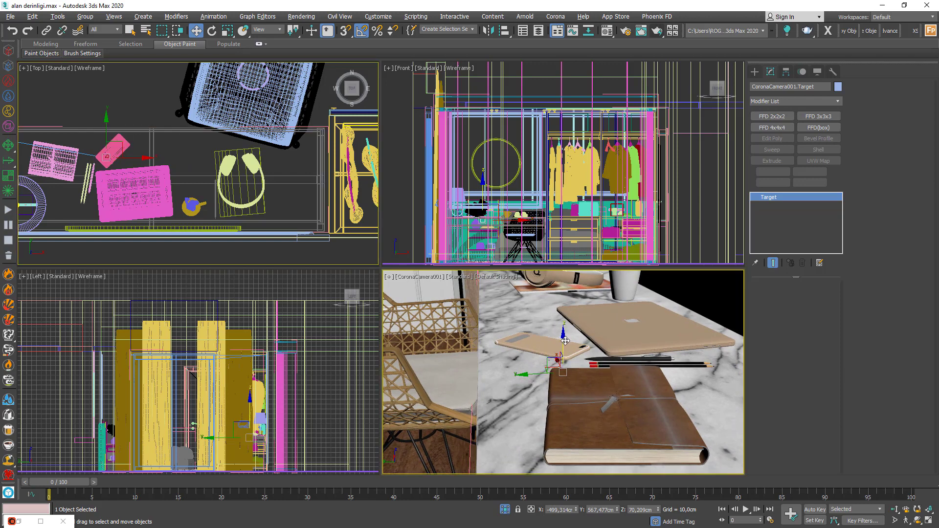
drag(564, 343, 564, 314)
middle_drag(277, 420, 295, 383)
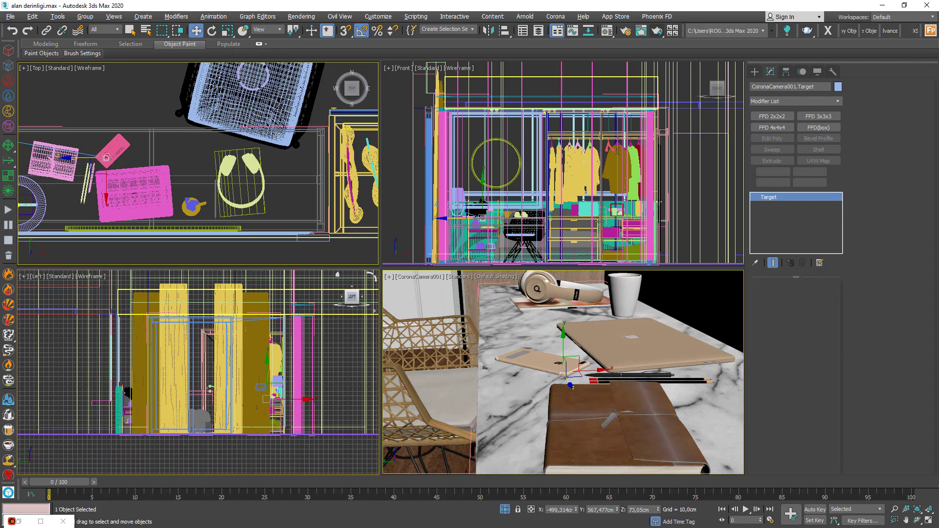
scroll(598, 220, up, 10)
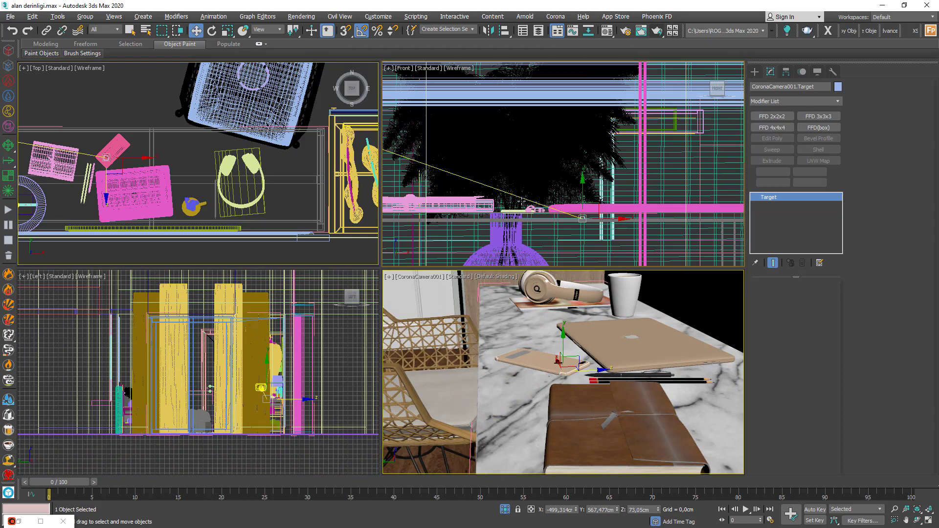
scroll(521, 201, up, 8)
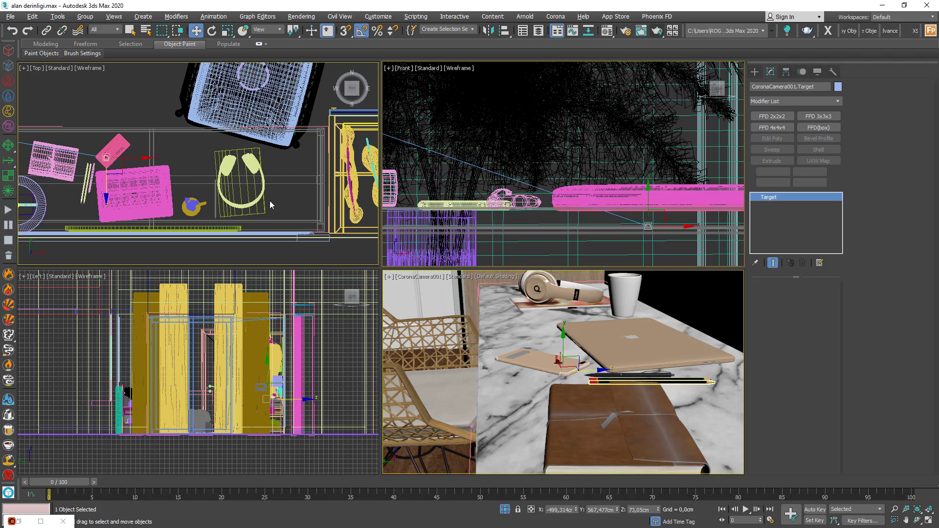
middle_drag(658, 203, 418, 210)
scroll(648, 204, up, 3)
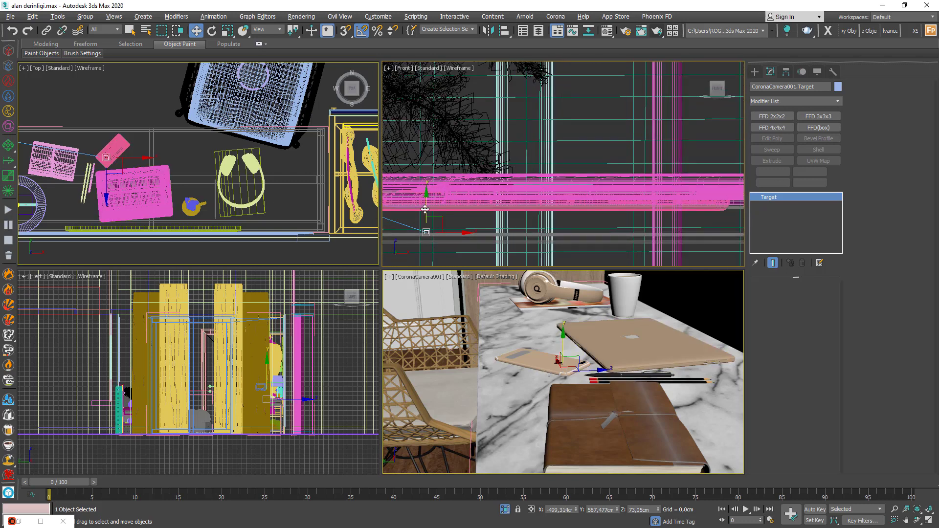
drag(425, 210, 425, 179)
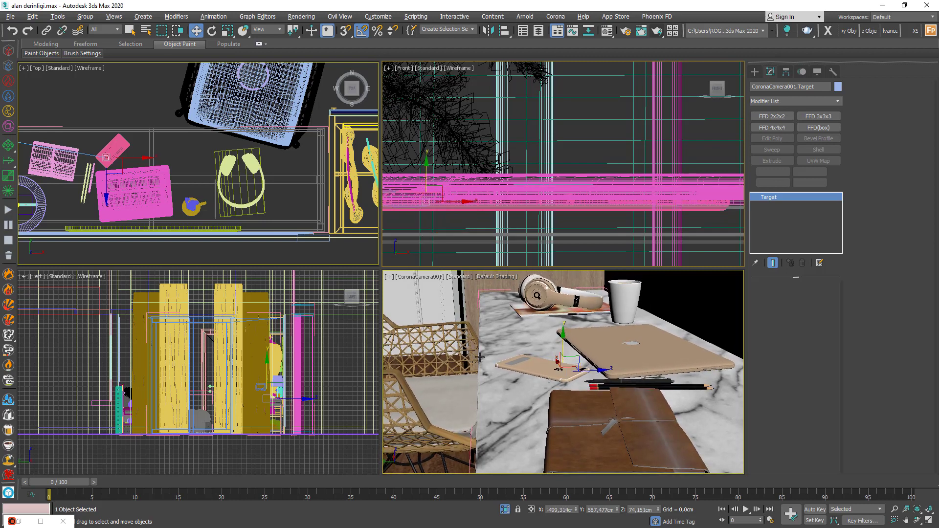
Step: Select the camera of the active view, set its F-stop to 5, and render the view
right_click(480, 357)
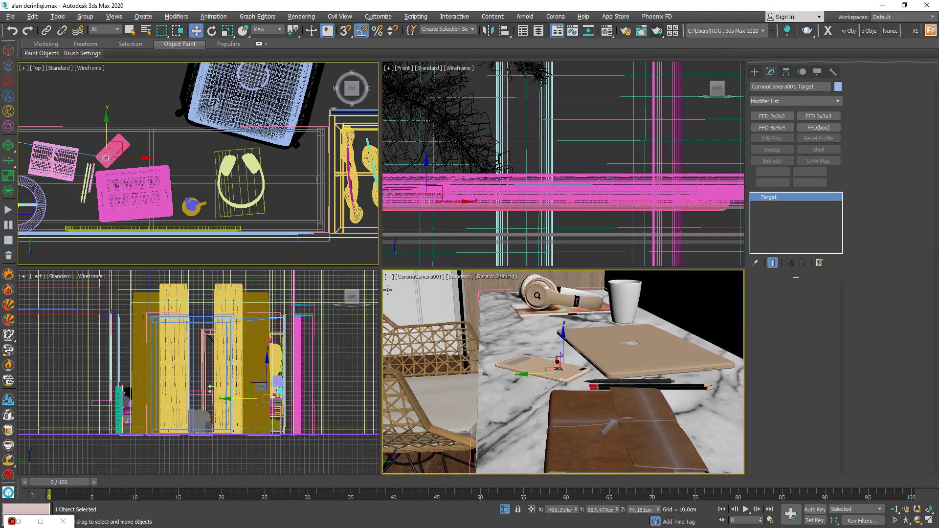
click(414, 277)
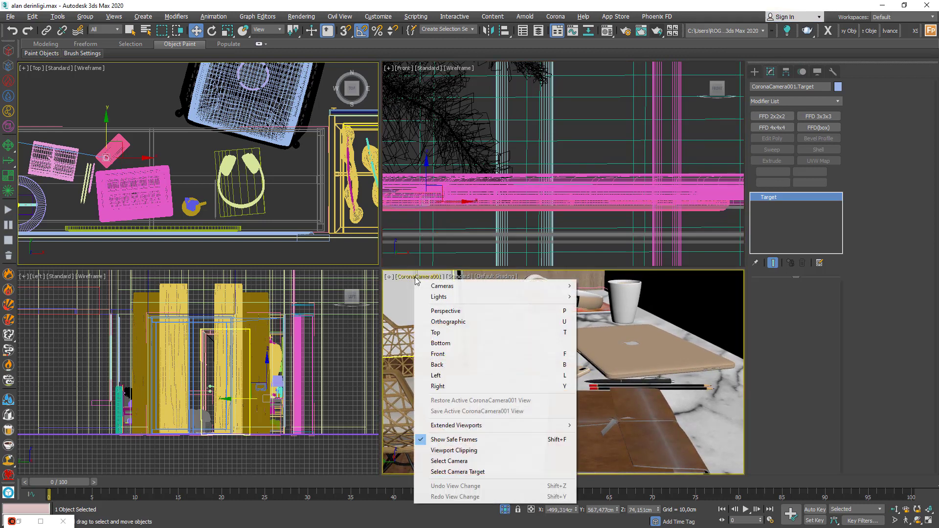
click(454, 462)
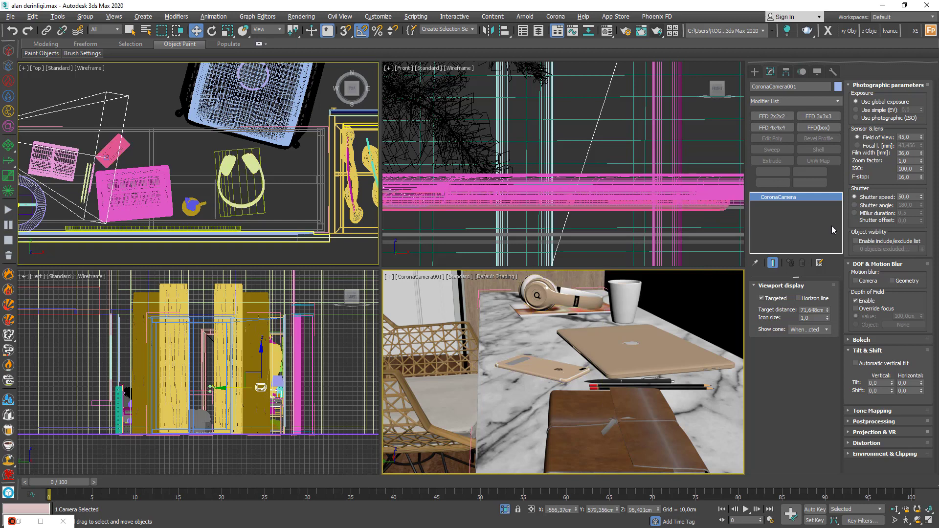
double_click(902, 177)
text(5)
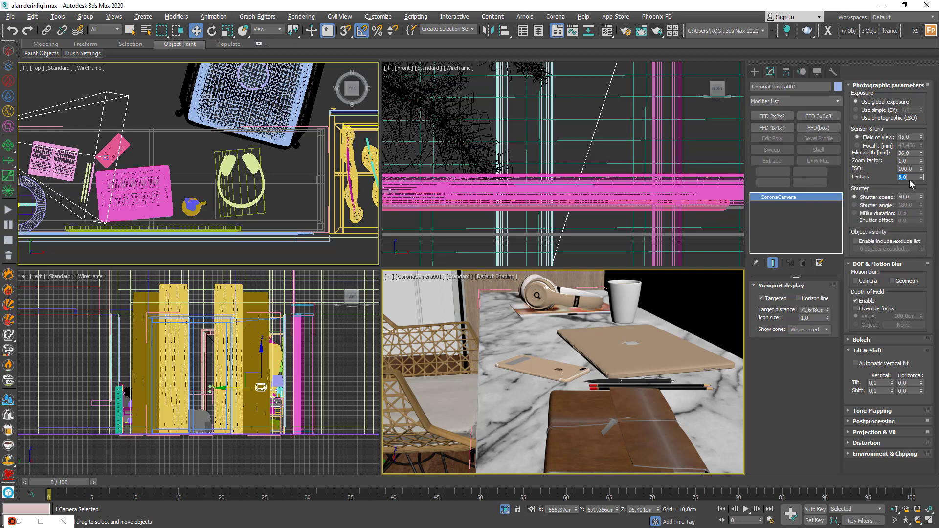
key(Return)
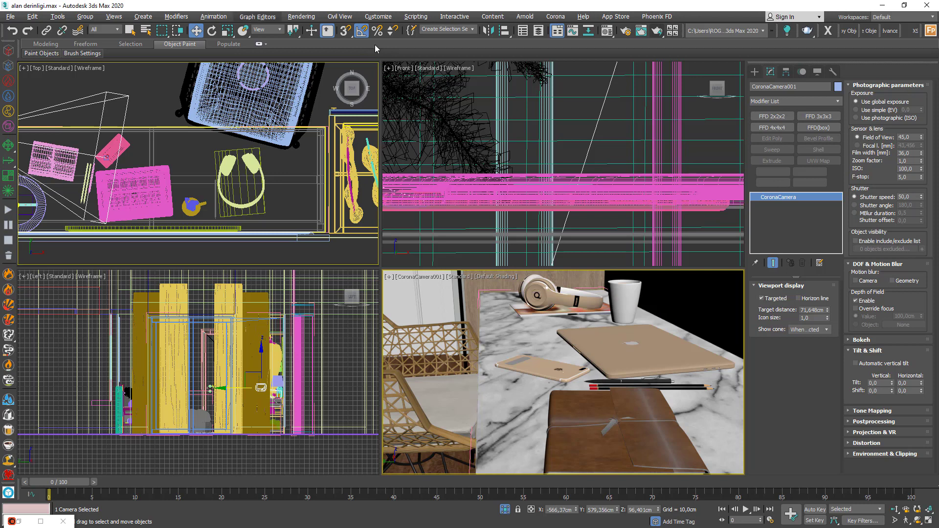
click(657, 32)
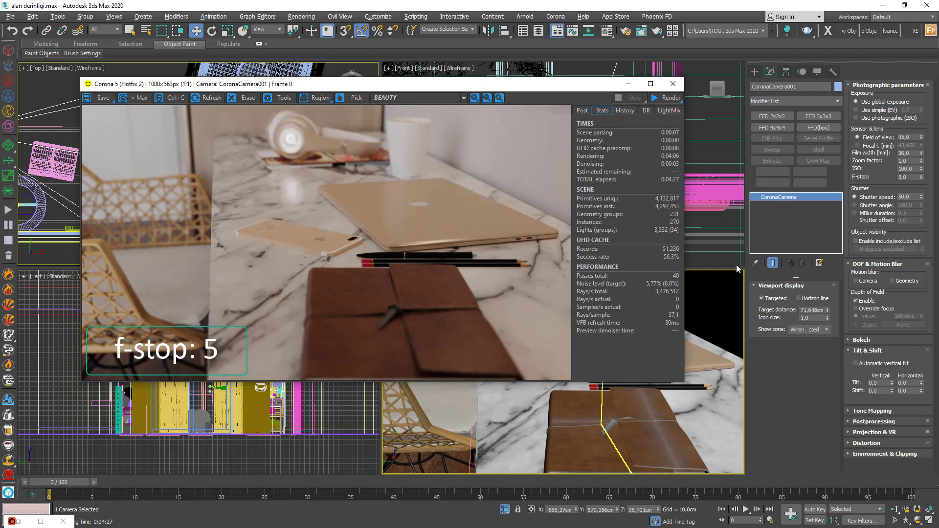
Step: Set the camera's F-stop to 2 and render the view again
click(909, 177)
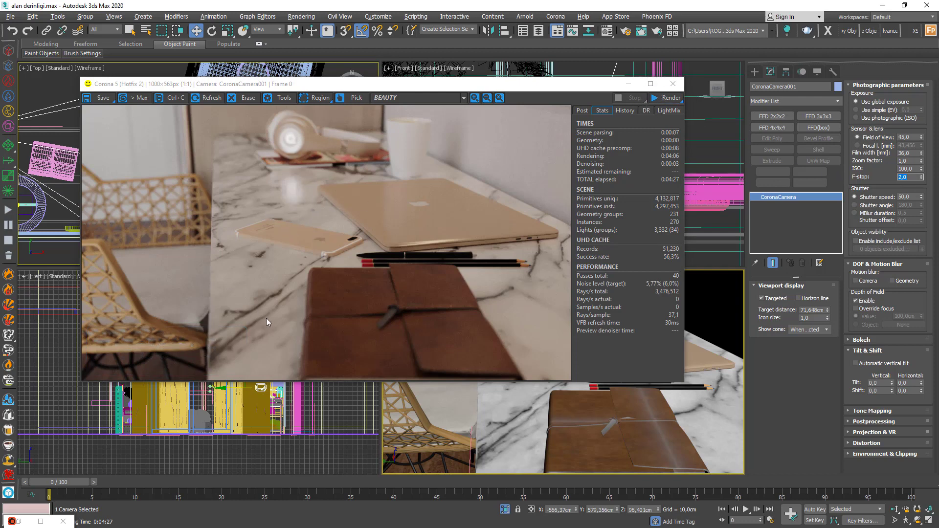
click(673, 100)
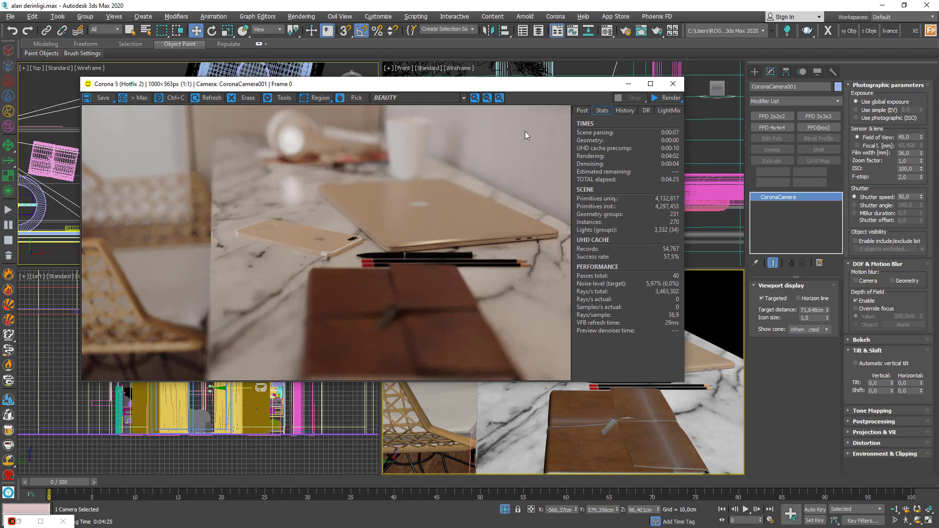
Step: Set the camera's F-stop to 4, close the render window, and move the camera target in the Top view from the phone onto the headphones
drag(912, 175, 819, 182)
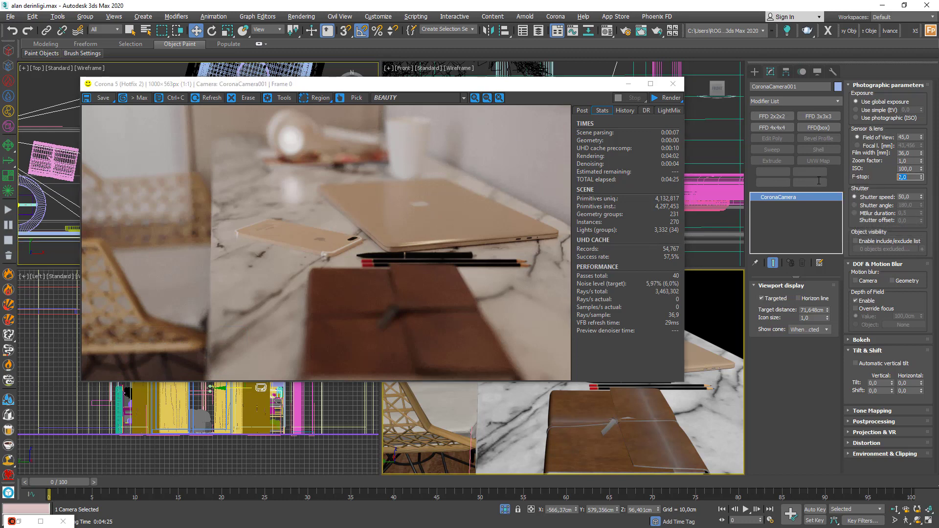
click(672, 85)
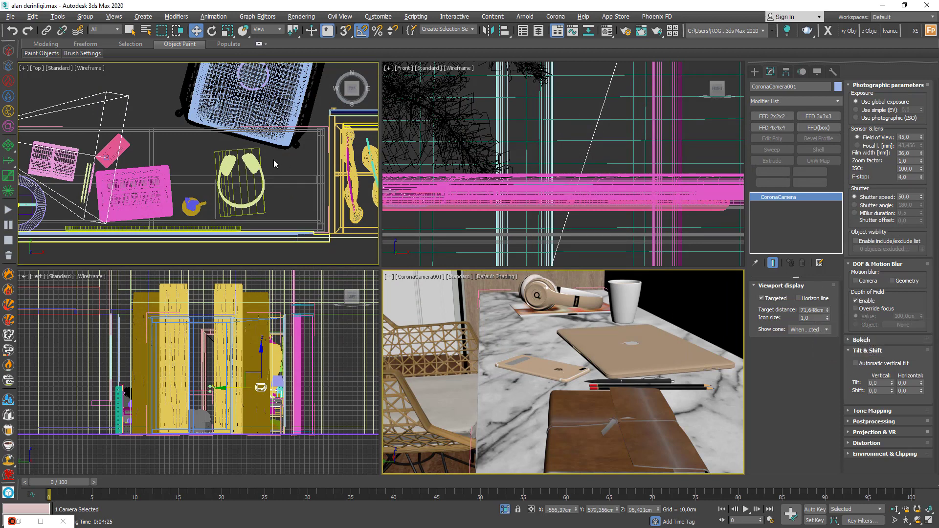
click(104, 157)
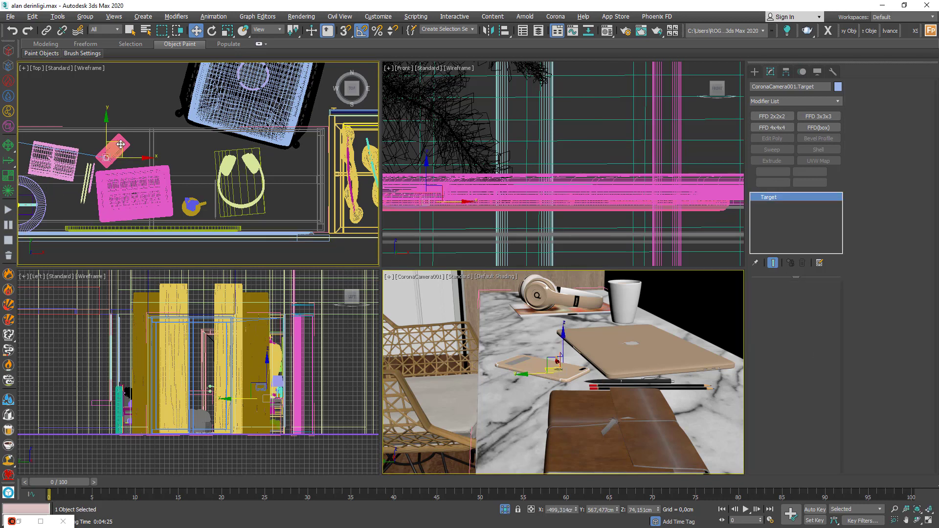
drag(120, 157, 229, 160)
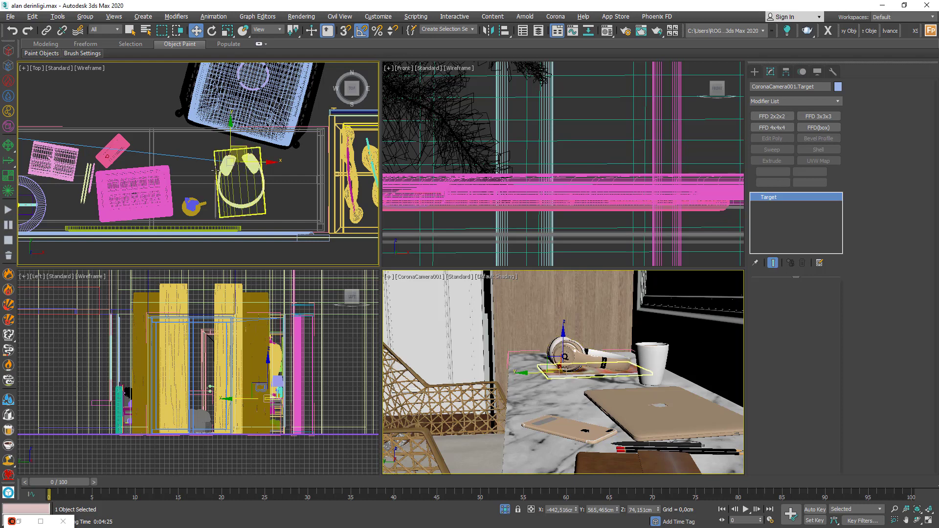
Step: Select the camera of the active view, enable its focus override, and set the focus distance value to about 98.88 cm
click(424, 277)
click(452, 462)
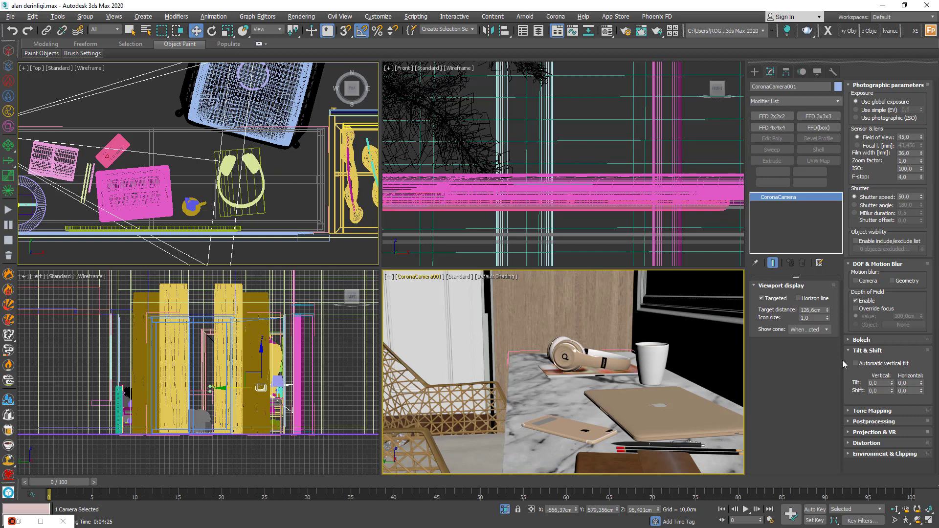
click(860, 310)
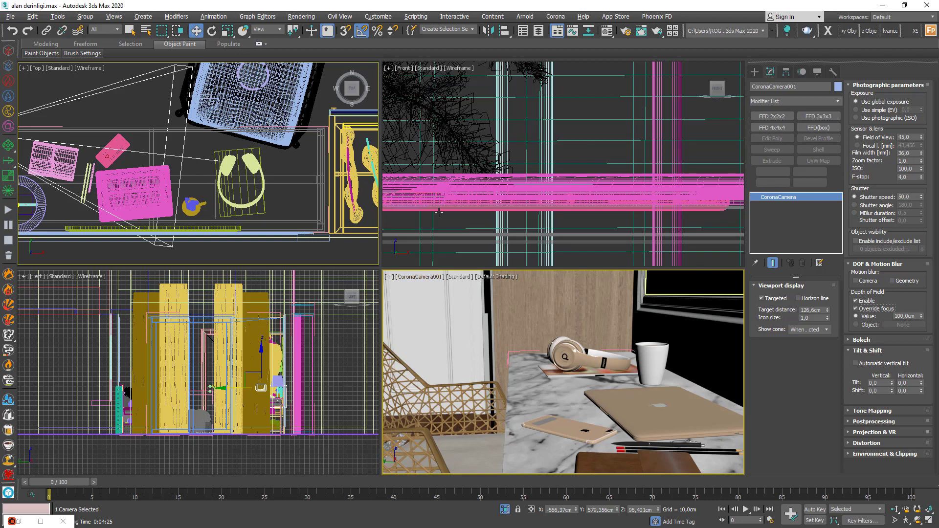
scroll(224, 183, down, 3)
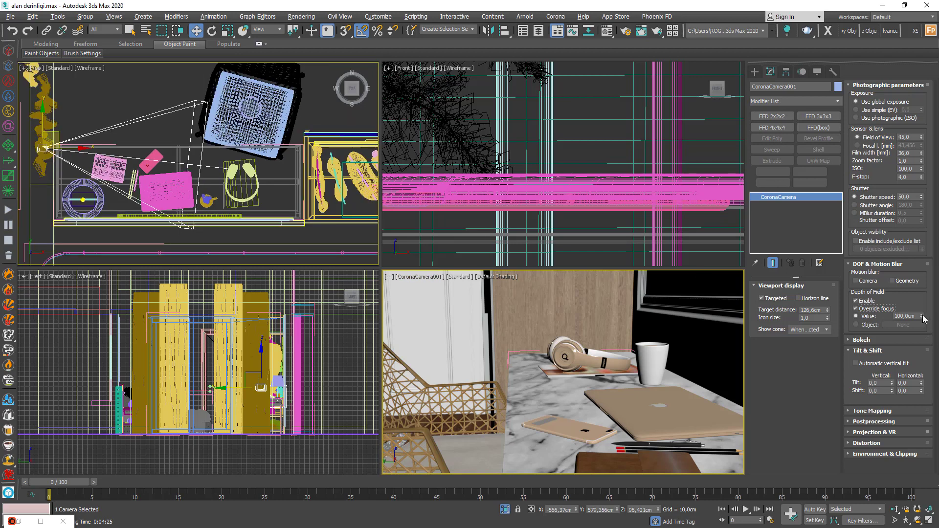
mouse_move(924, 319)
mouse_down()
mouse_move(923, 293)
mouse_move(921, 328)
mouse_move(921, 314)
mouse_up()
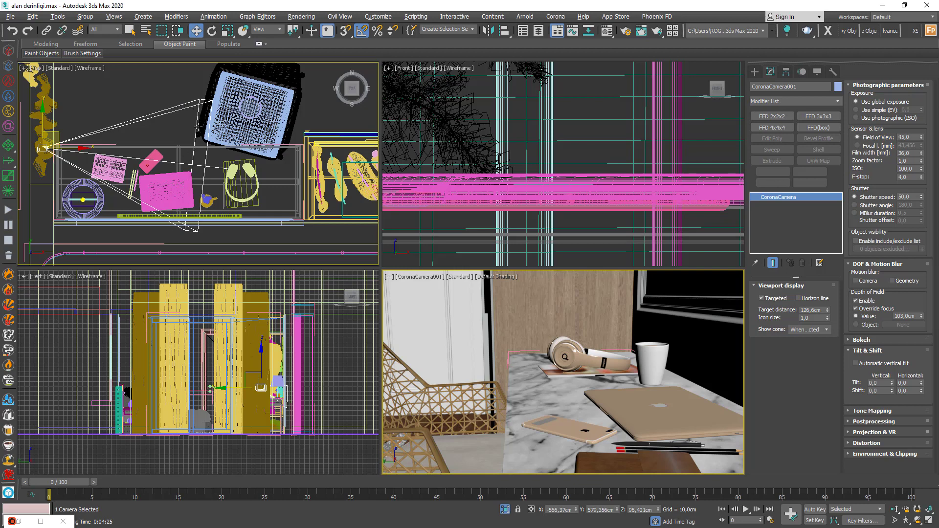
drag(921, 316, 922, 321)
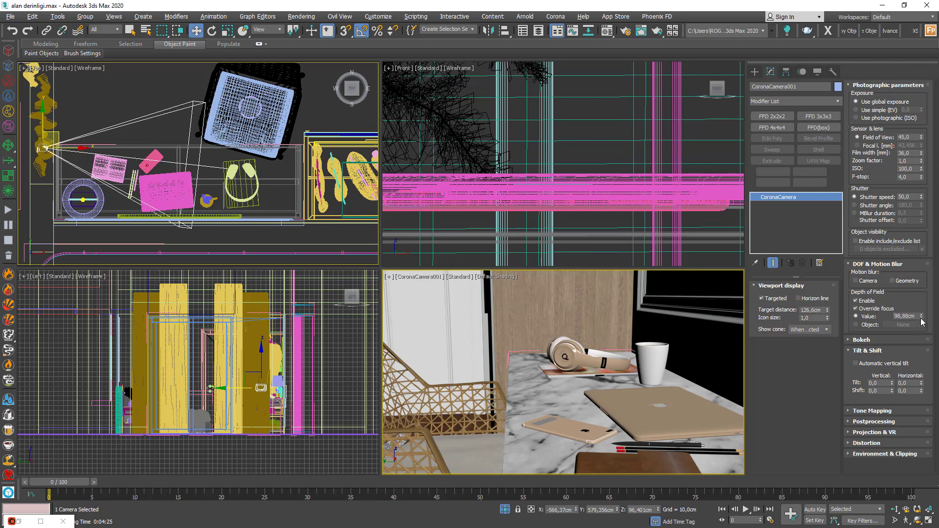
Step: Dolly the camera closer to a target distance of about 101.28 cm and set the override focus value to about 101.85 cm
click(894, 509)
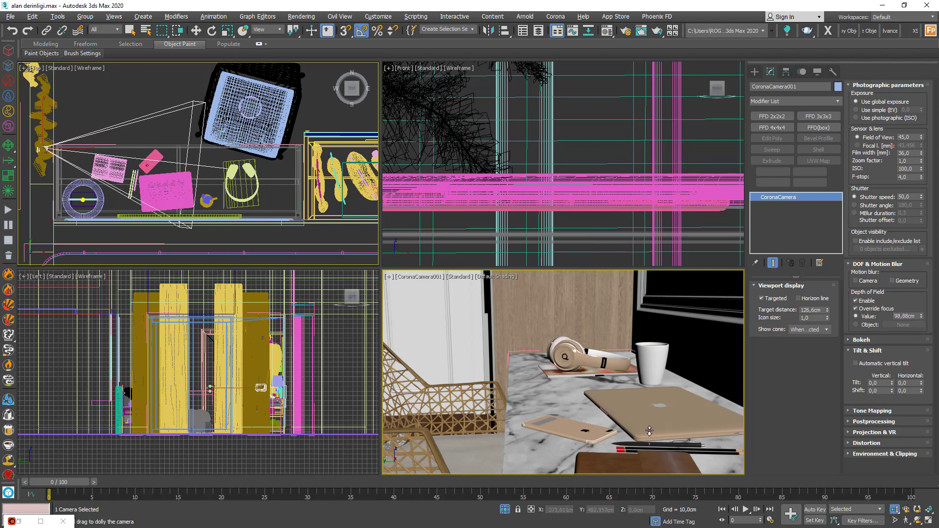
drag(630, 427, 627, 403)
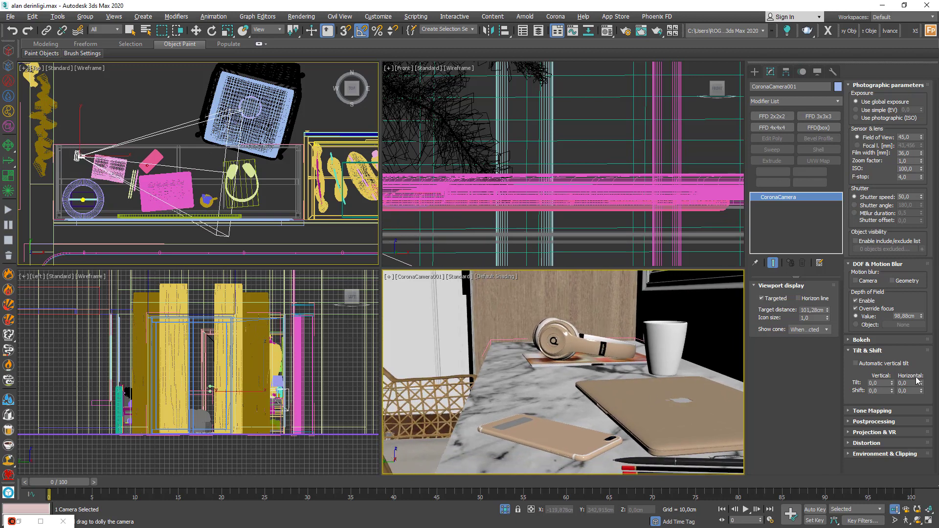
drag(922, 316, 923, 316)
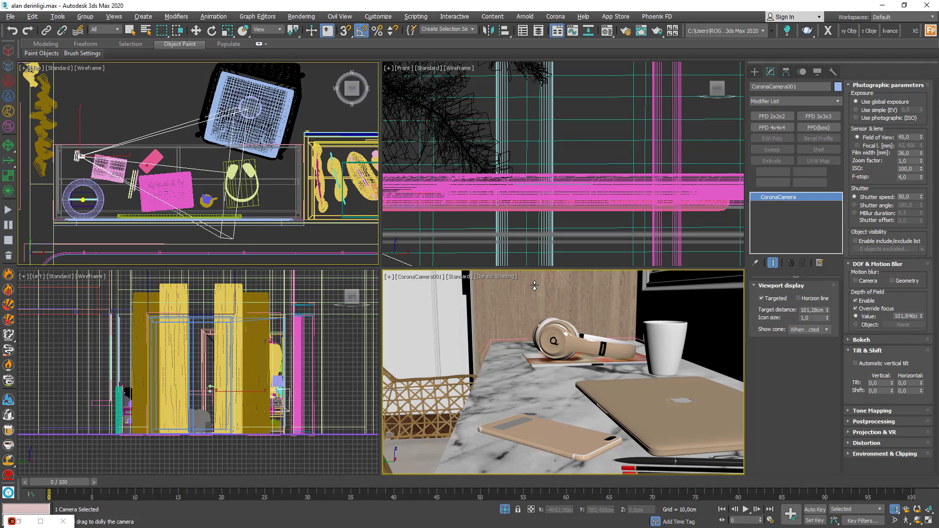
Step: Render the camera view to check the focus on the headphones, and close the render window
click(657, 33)
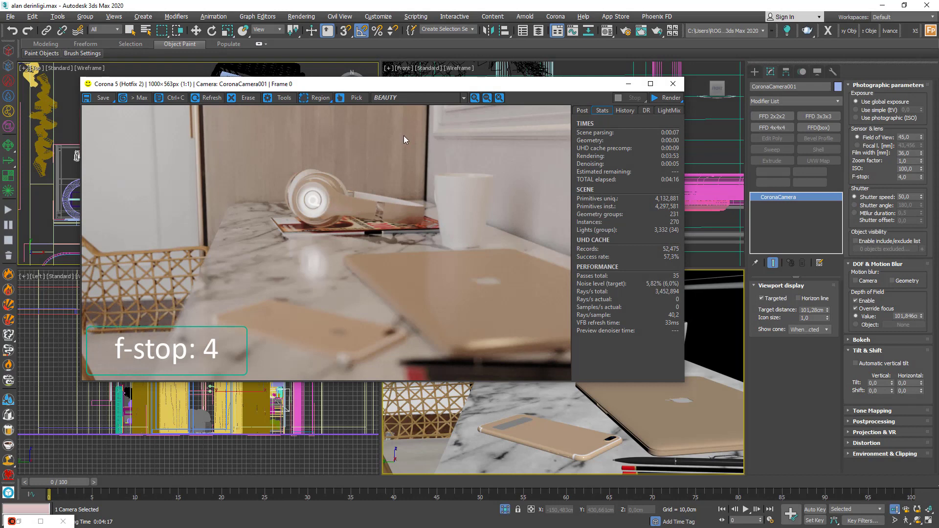
drag(382, 84, 653, 104)
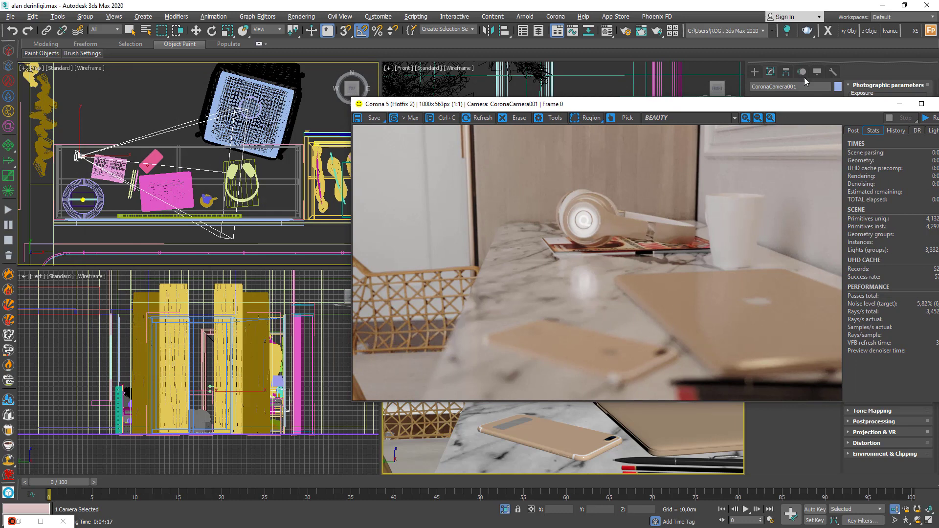
drag(854, 107, 778, 98)
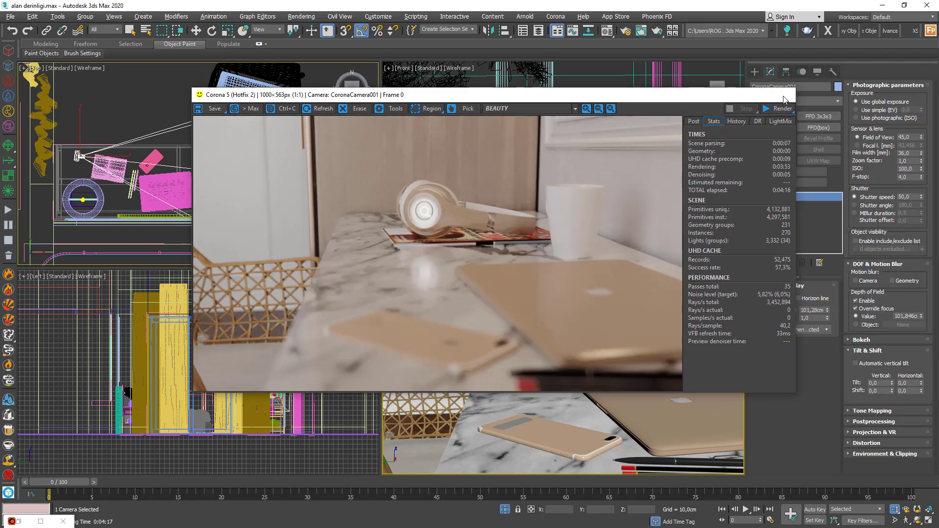
click(789, 94)
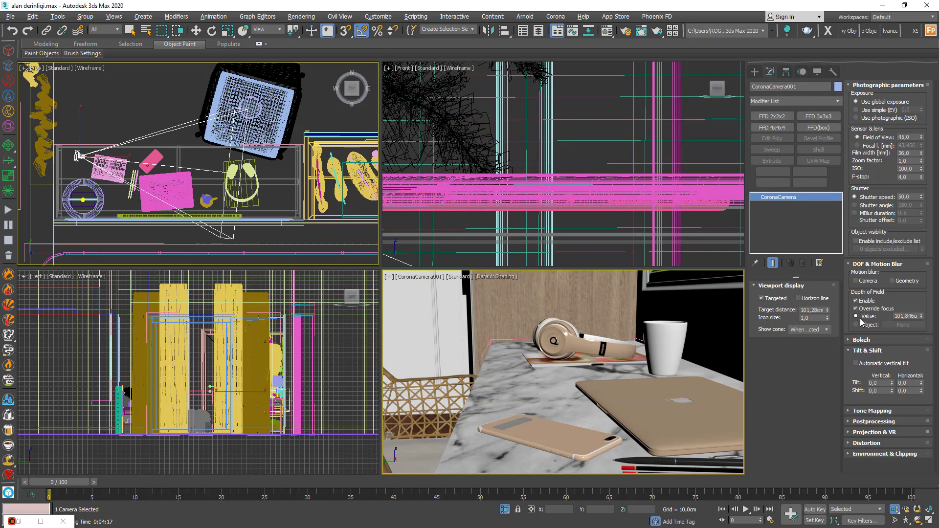
Step: Switch the focus override to an object, using the phone on the desk as the focus object, and render the camera view
click(856, 325)
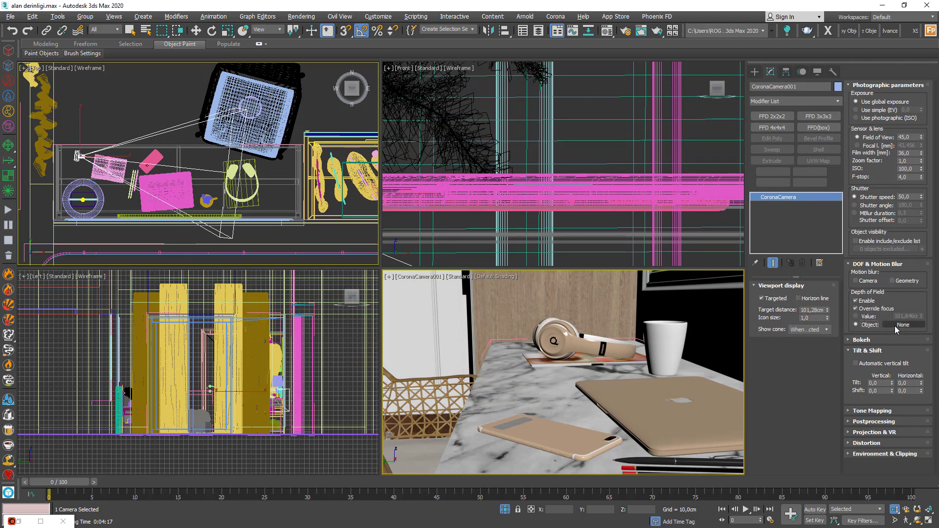
click(894, 325)
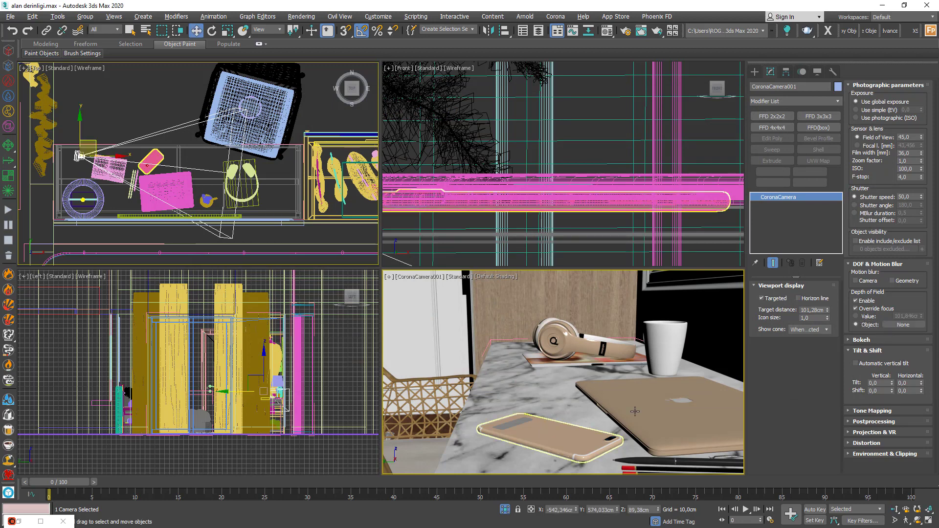
click(894, 325)
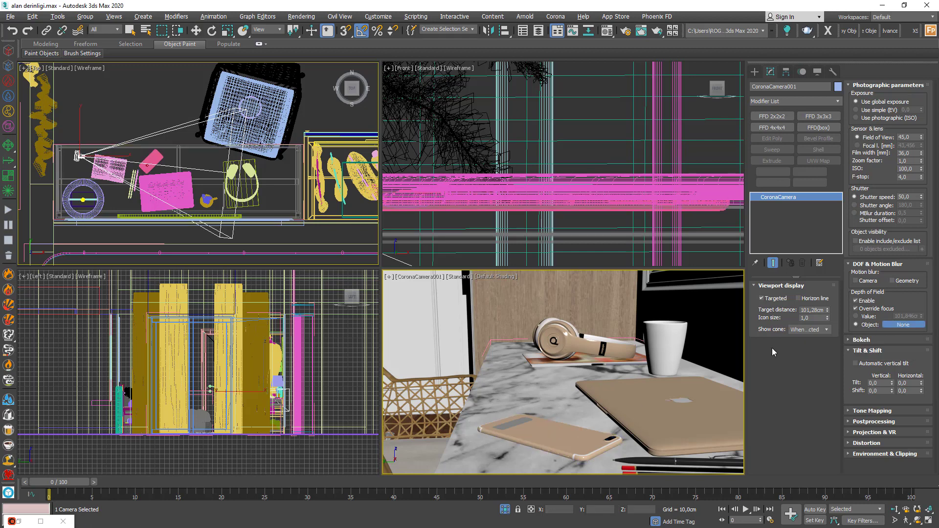
click(546, 438)
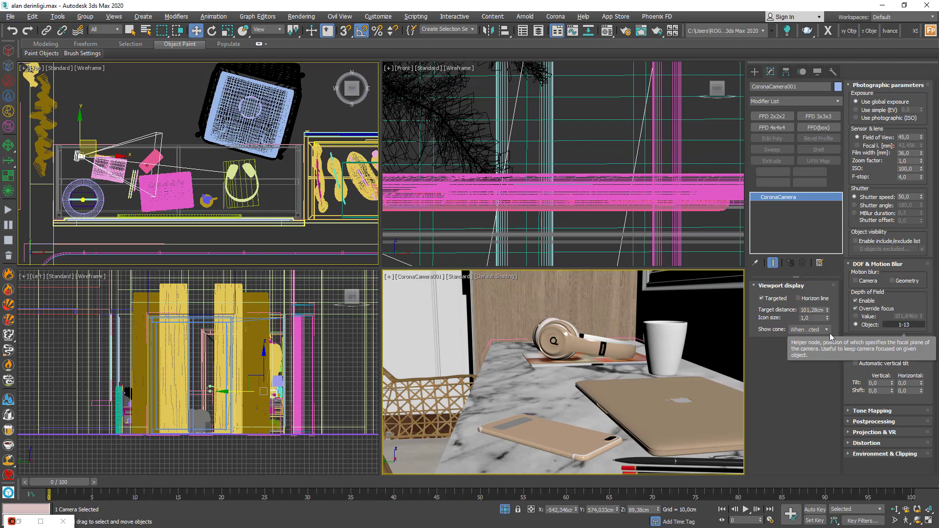
click(657, 33)
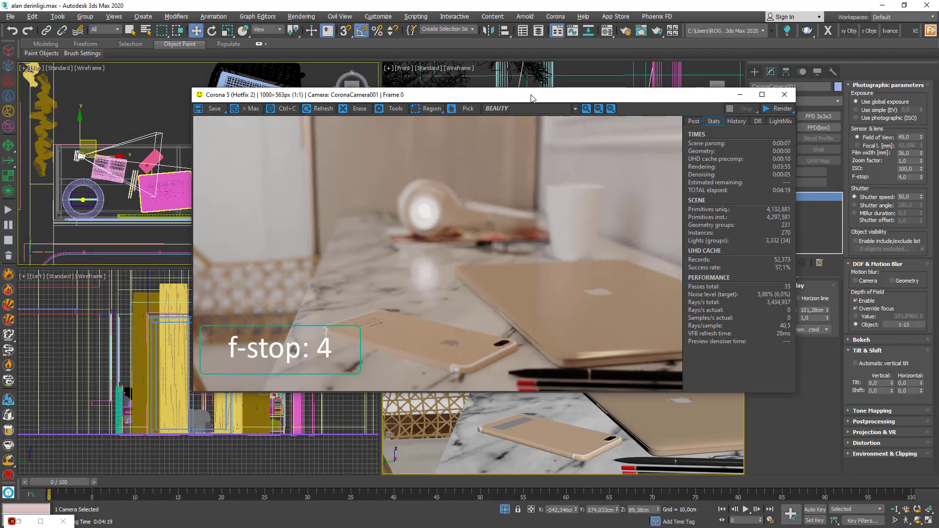
drag(528, 99, 478, 99)
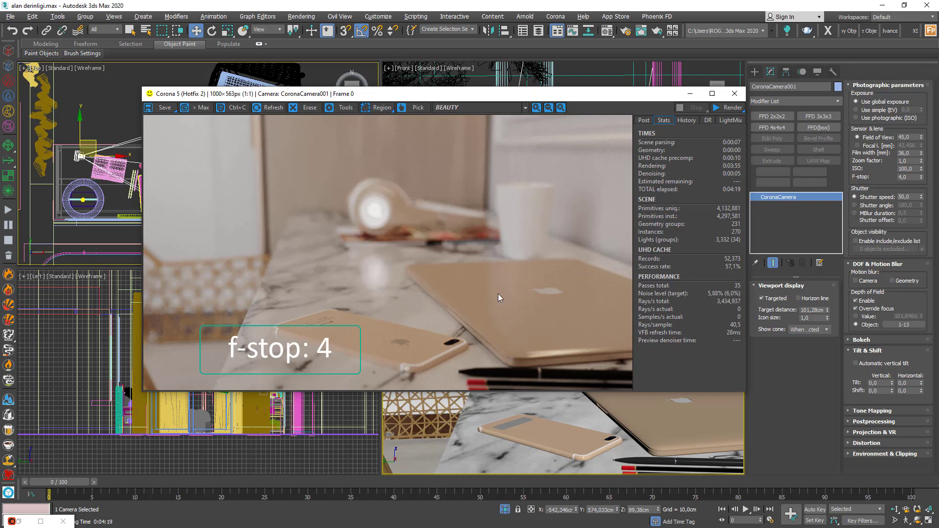